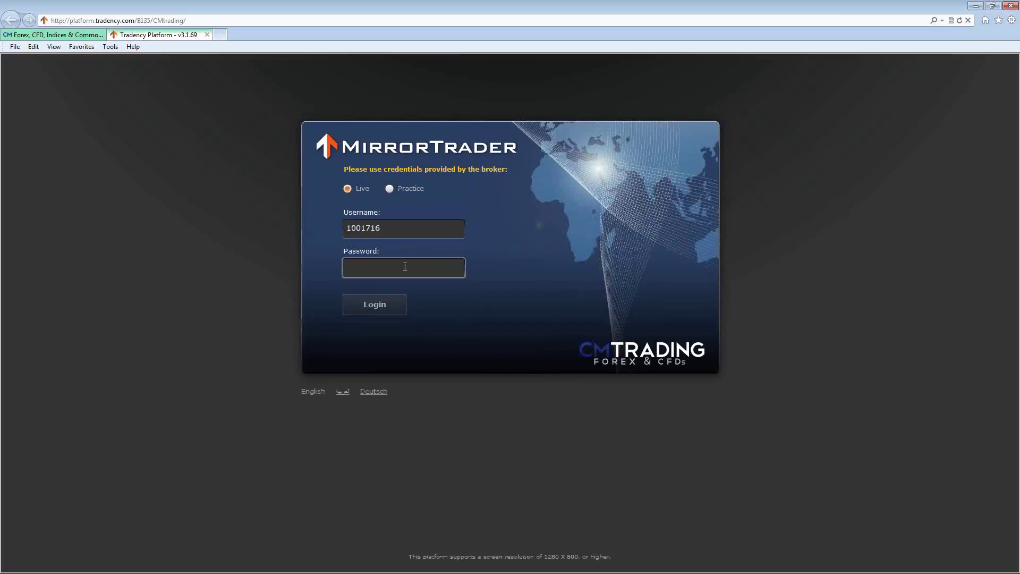
text(**)
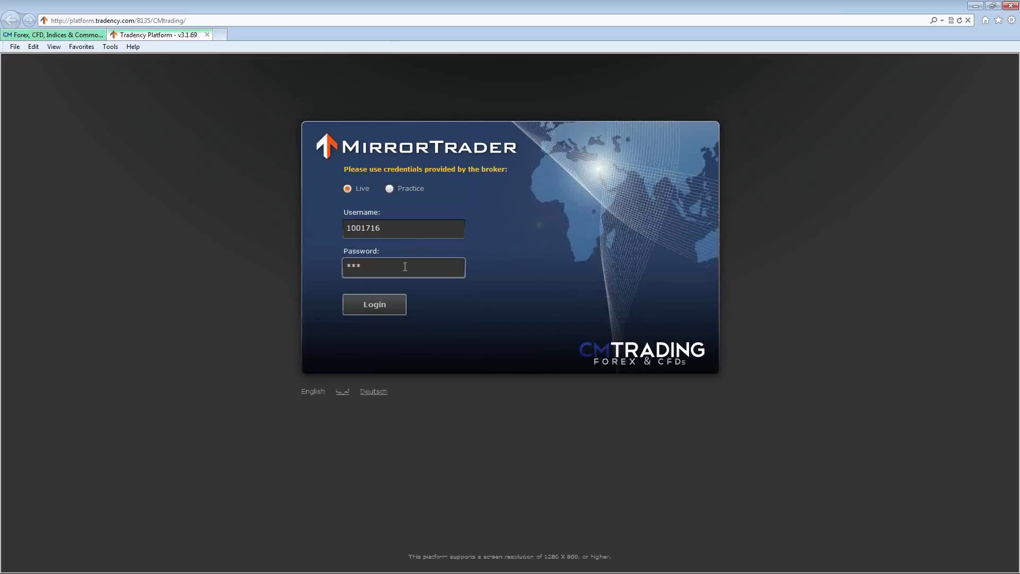
Log in to the live MirrorTrader account with the entered password.
click(368, 306)
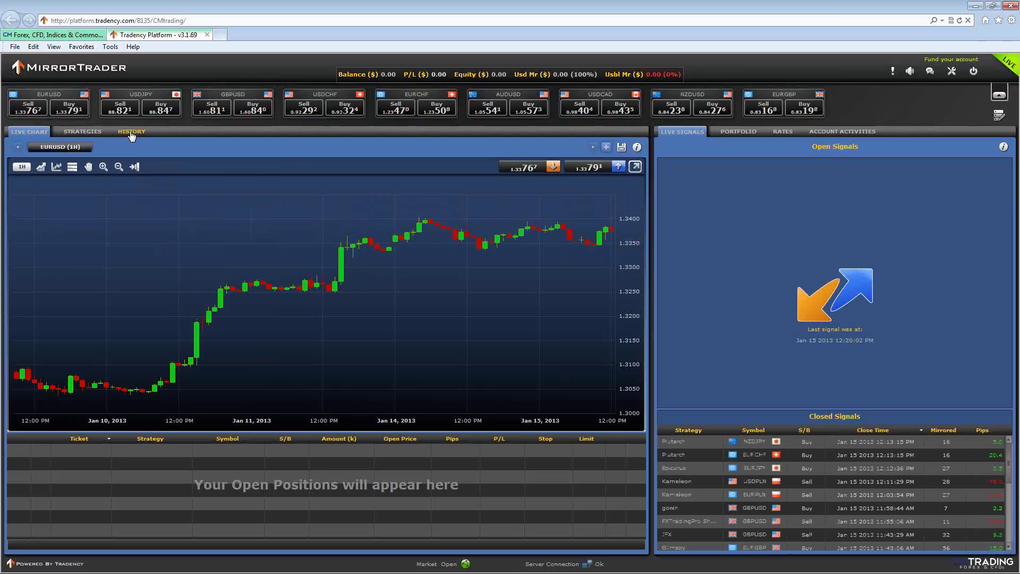
Compare strategies by Top T-score, Top Live Balance and Top Traded, ending on Top Traded.
click(83, 132)
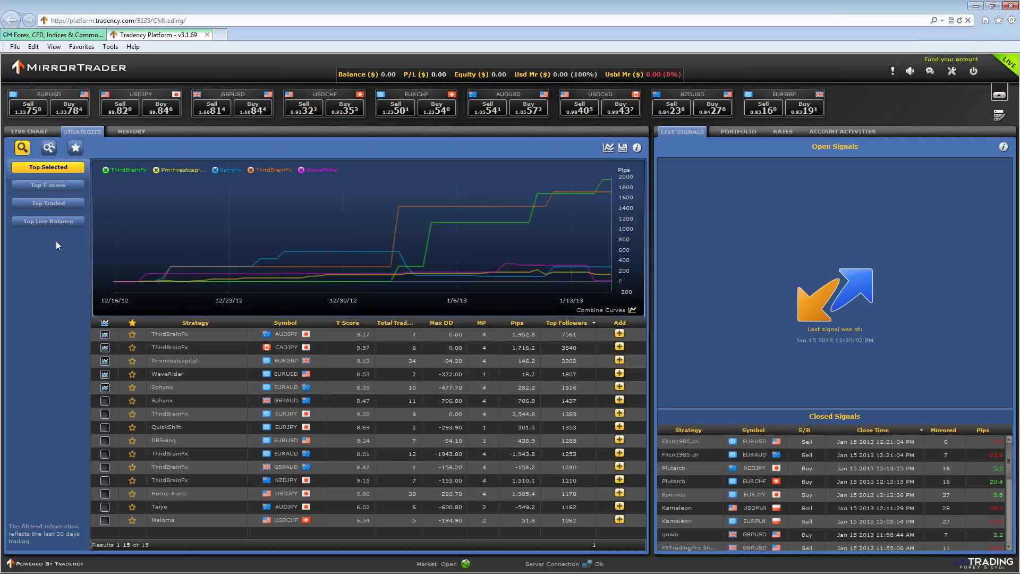
click(53, 187)
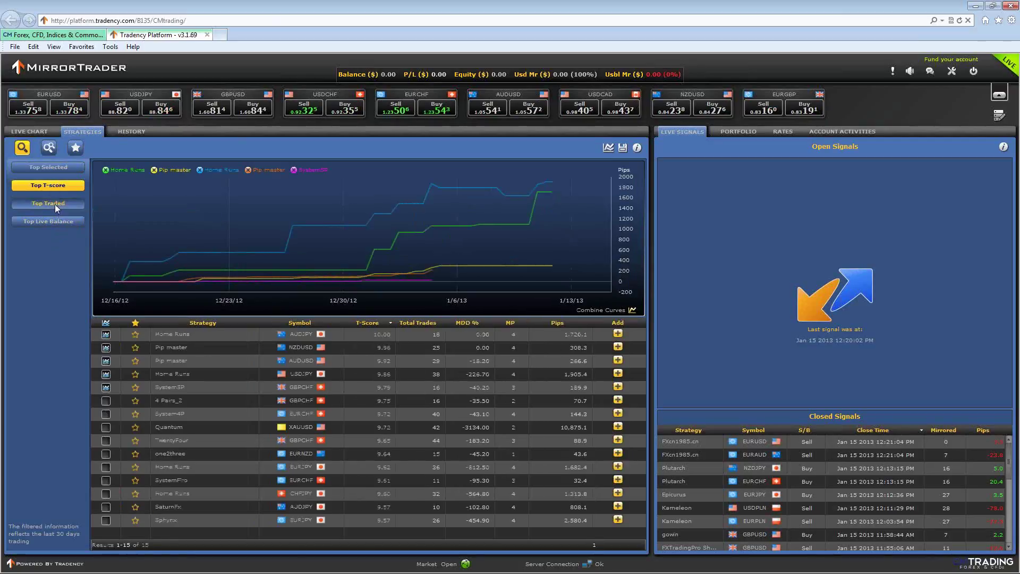
click(48, 204)
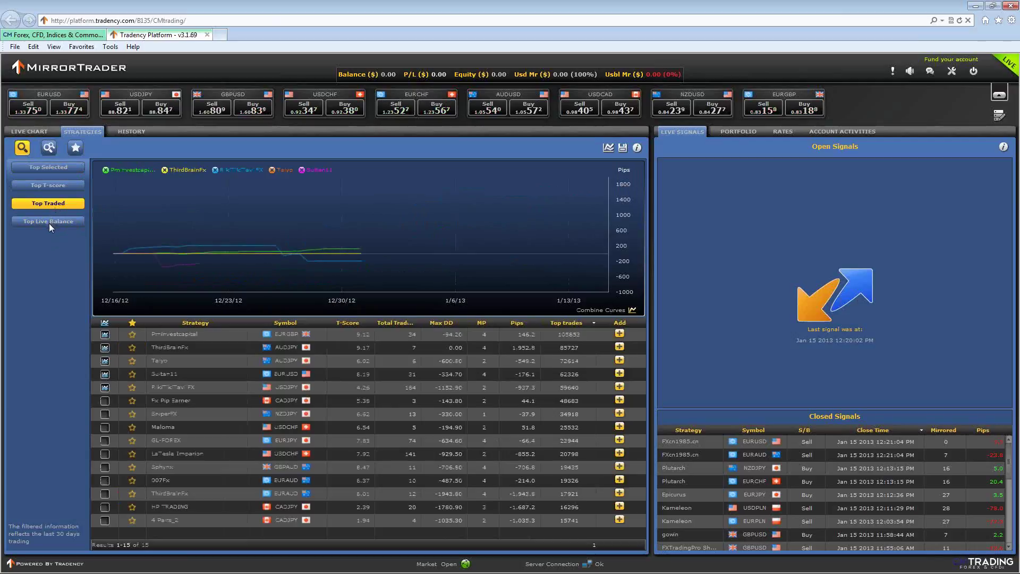
click(49, 224)
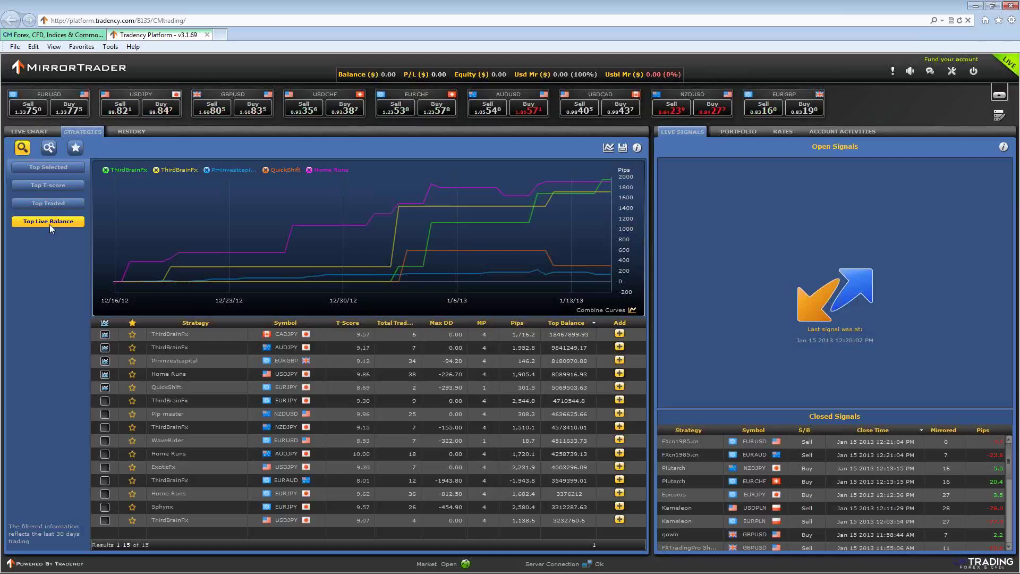
click(54, 205)
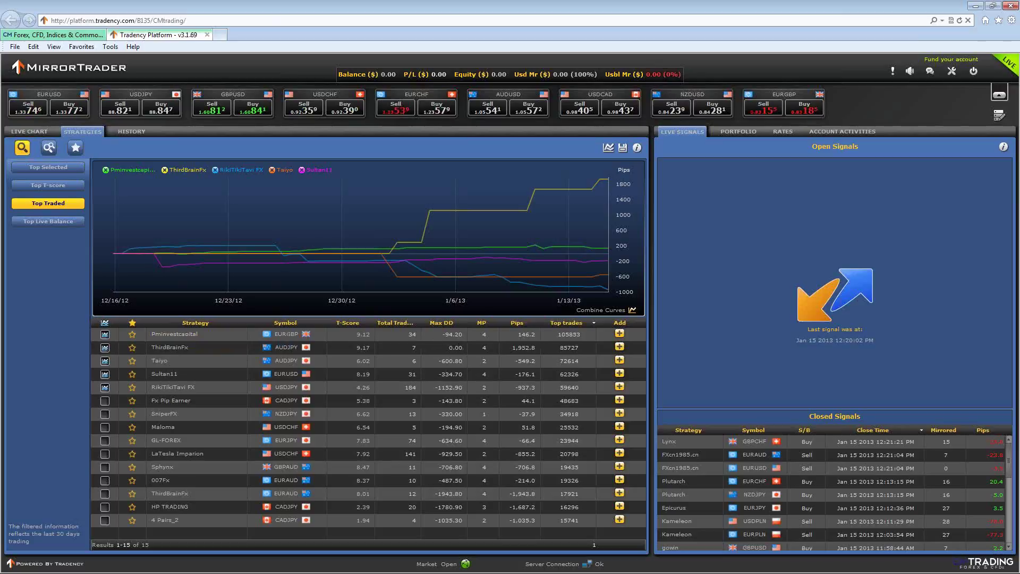
Open the Add Strategy form for Pminvestcapital EUR/GBP and change the amount from 1 to 10.
click(620, 334)
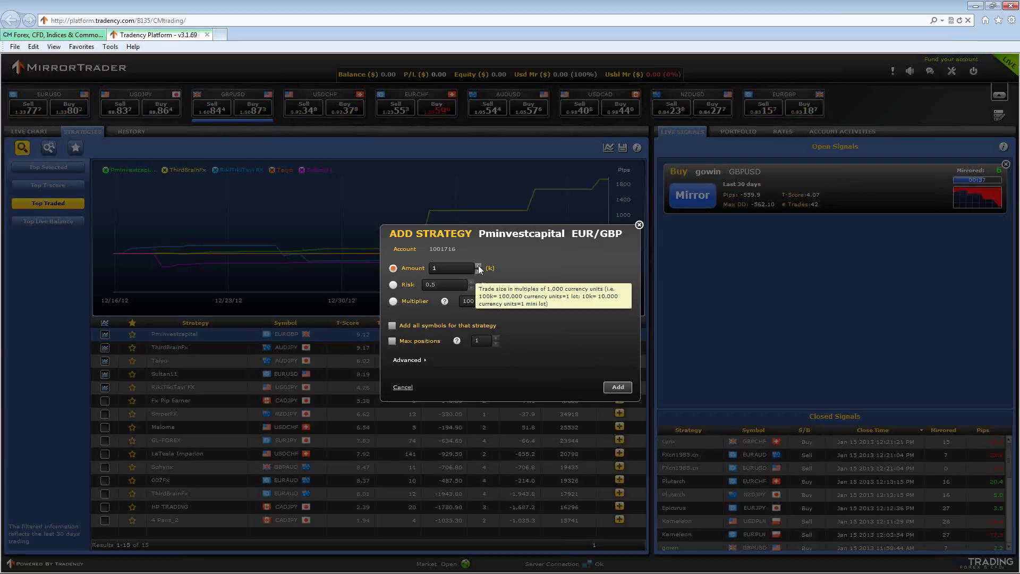
click(454, 268)
text(8)
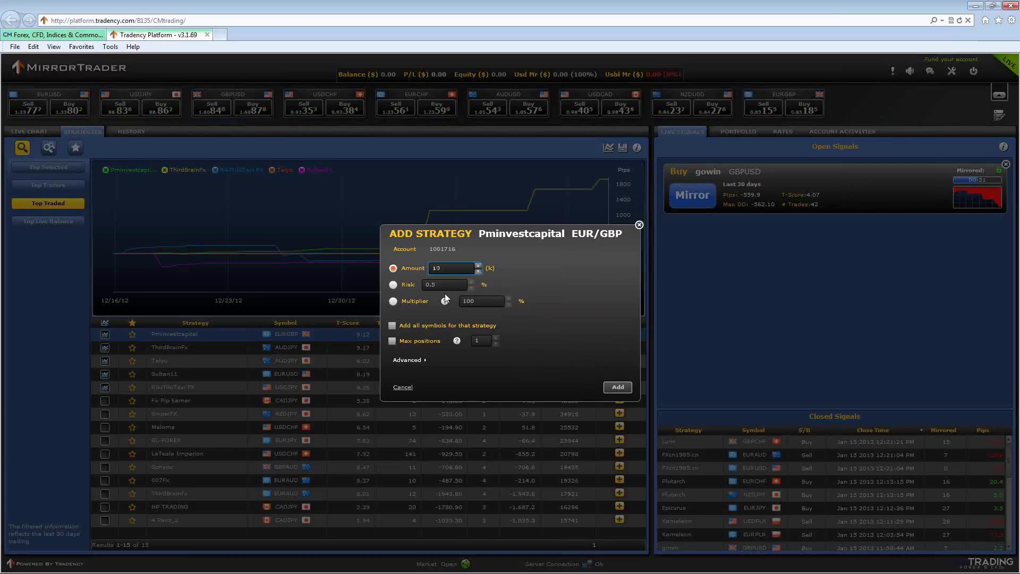
key(Left)
Under Advanced, enable Pause Strategy at 500, a 10.0-pip Stop and a 0.0-pip Limit.
click(411, 363)
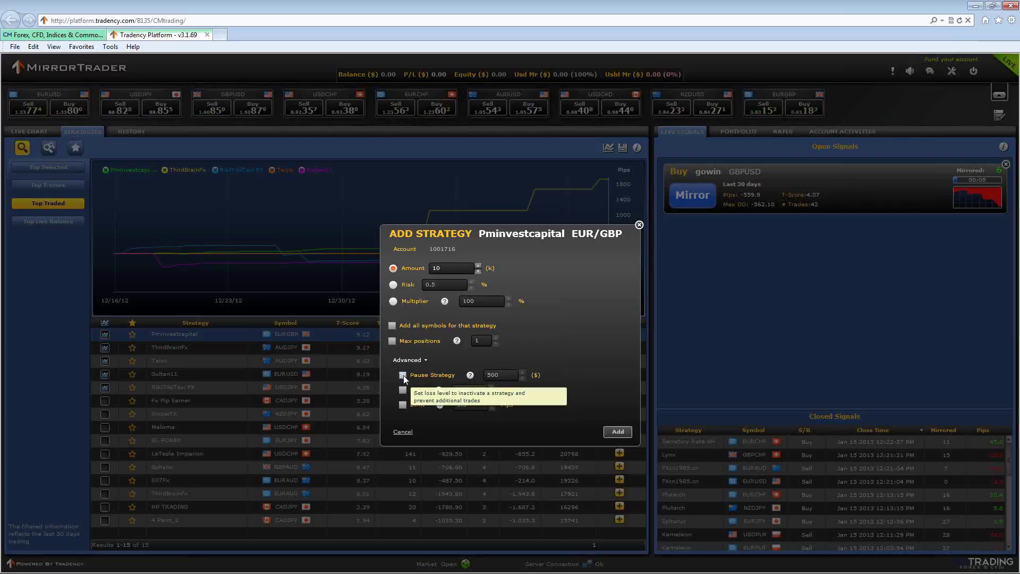
click(403, 376)
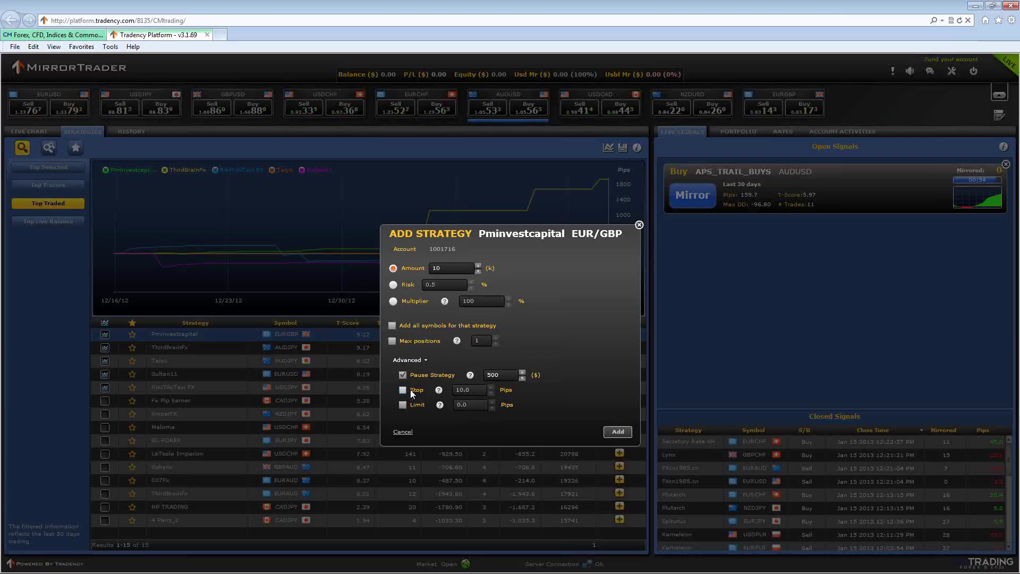
click(404, 390)
click(403, 405)
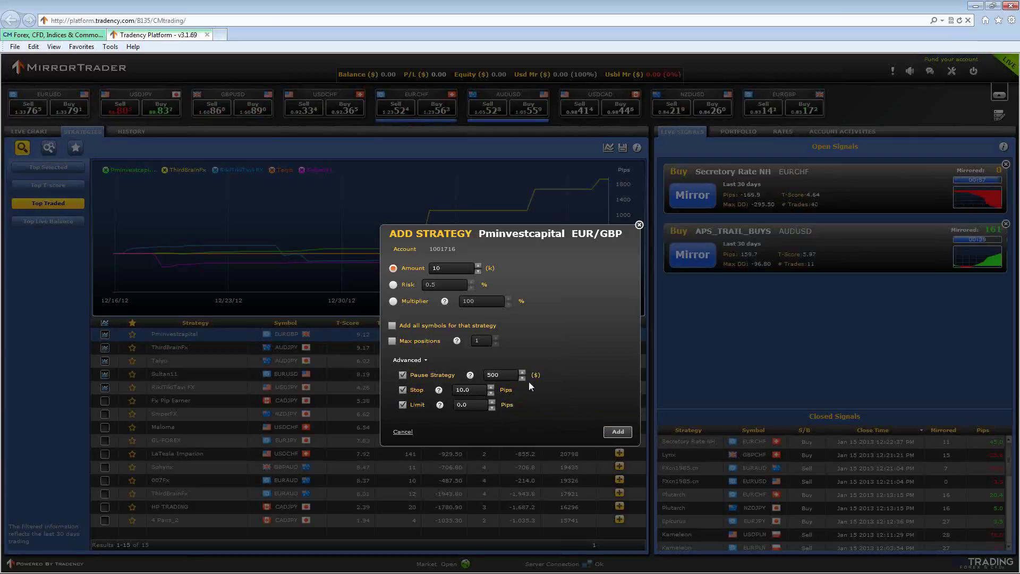
Submit the Pminvestcapital EUR/GBP strategy with 10k, pause 500 and 10-pip stop.
click(616, 432)
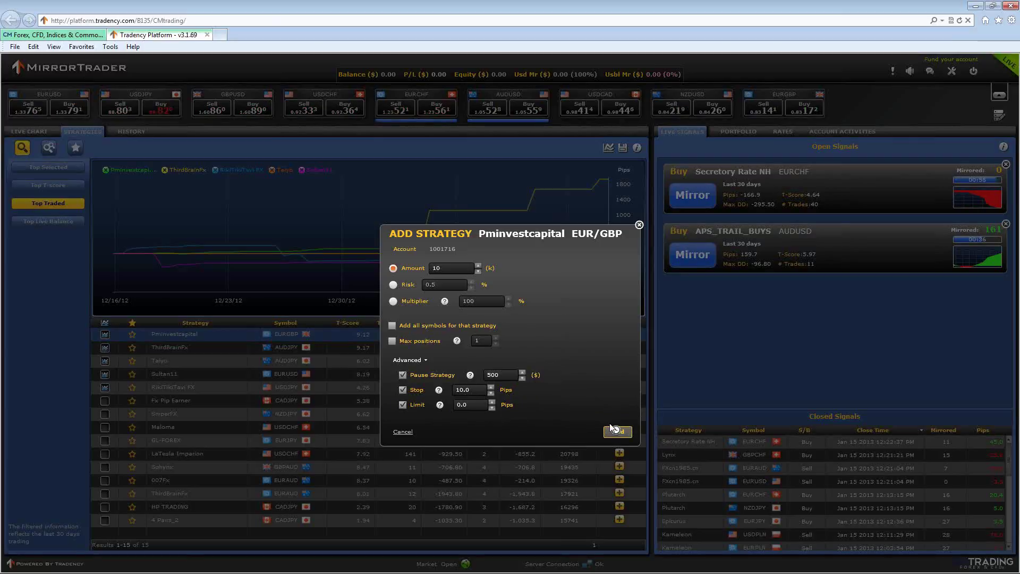